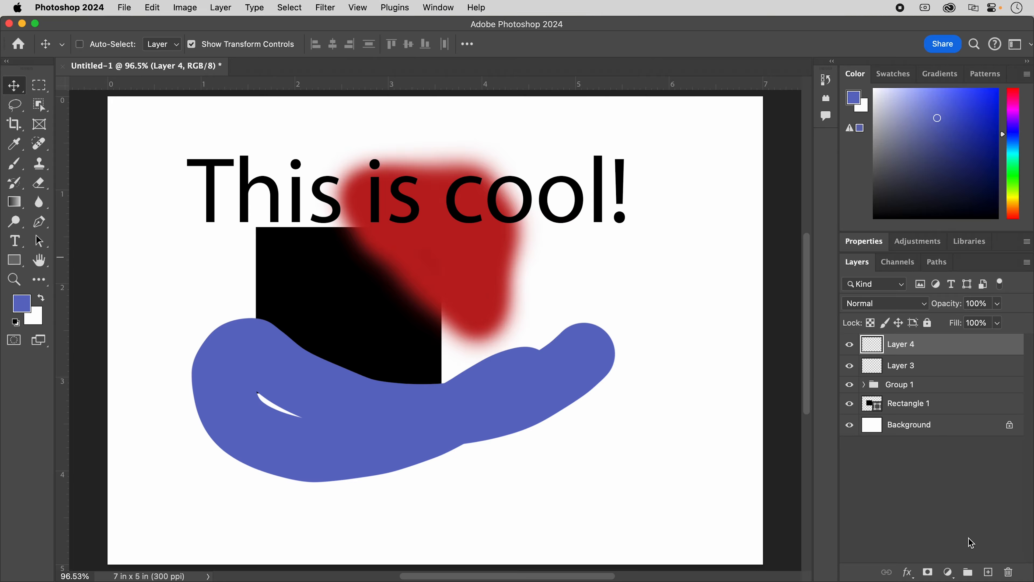
- Add a new layer and place it directly above the Background layer
{"action": "left_click", "coordinate": [988, 572]}
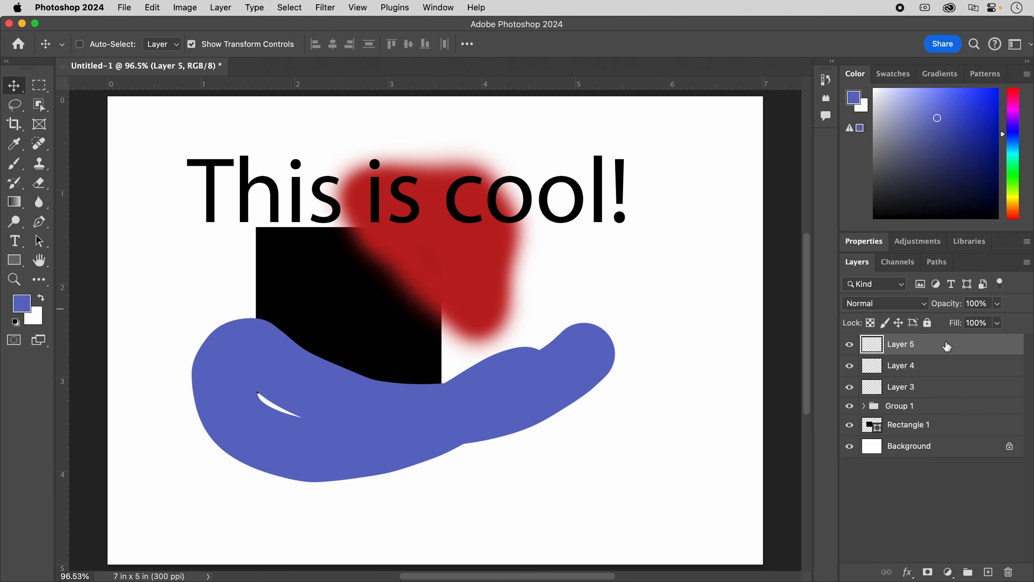
{"action": "left_click_drag", "start_coordinate": [947, 350], "coordinate": [906, 424]}
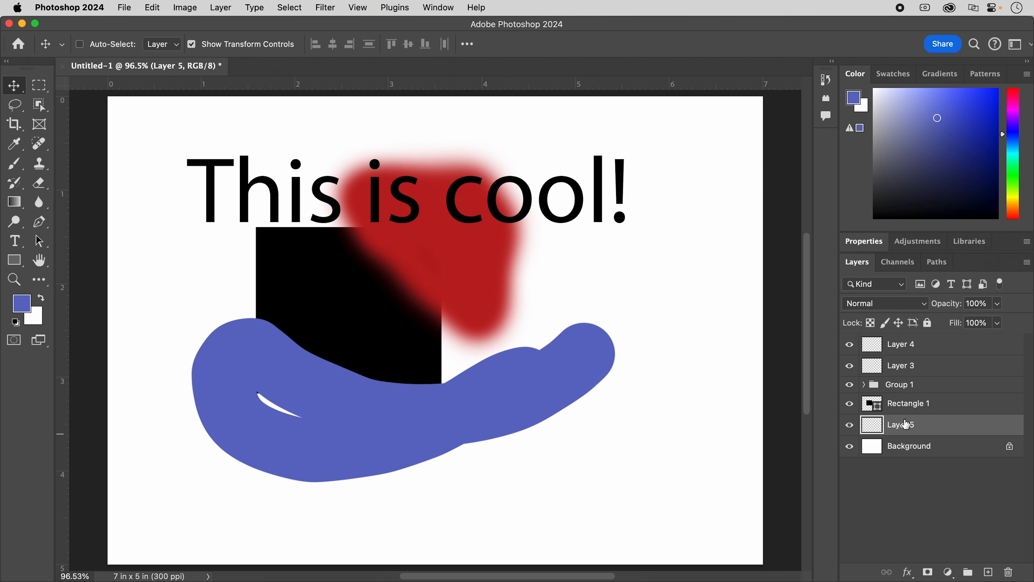
- Set the foreground color to green #61c58b and brush a broad curved band behind the blue shape on Layer 5
{"action": "left_click", "coordinate": [22, 303]}
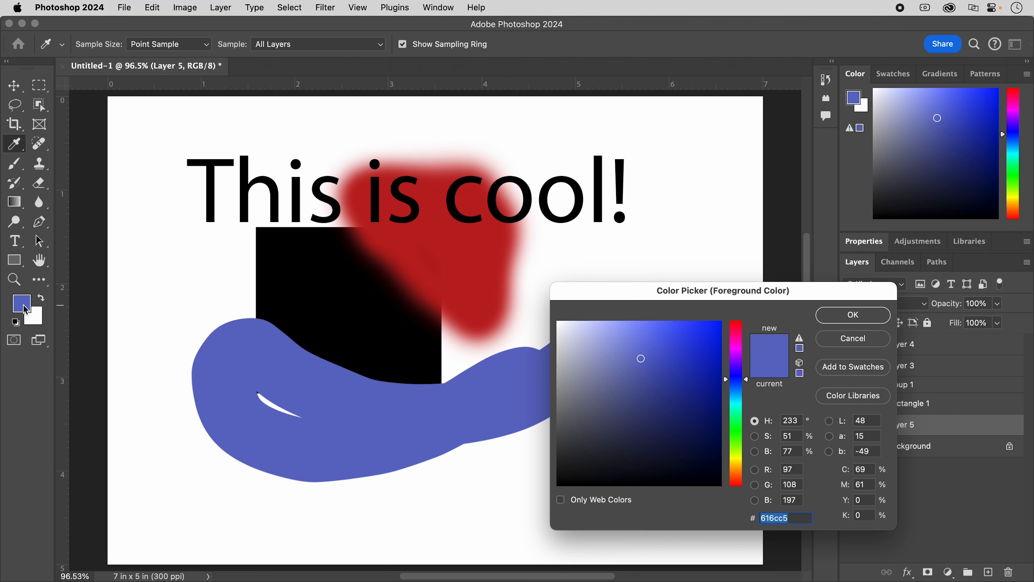
{"action": "left_click", "coordinate": [738, 421]}
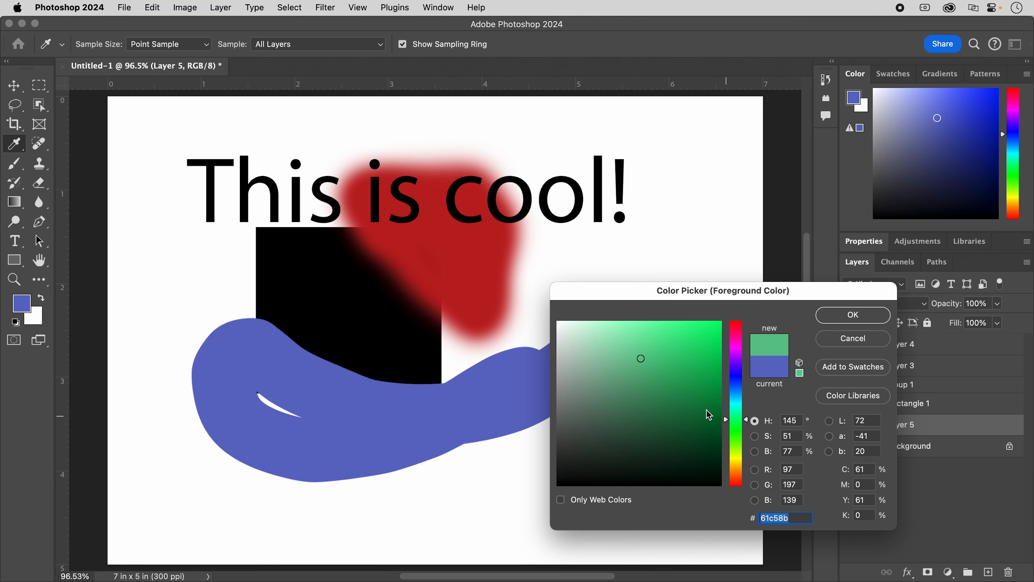
{"action": "left_click", "coordinate": [863, 320]}
{"action": "key", "text": "v"}
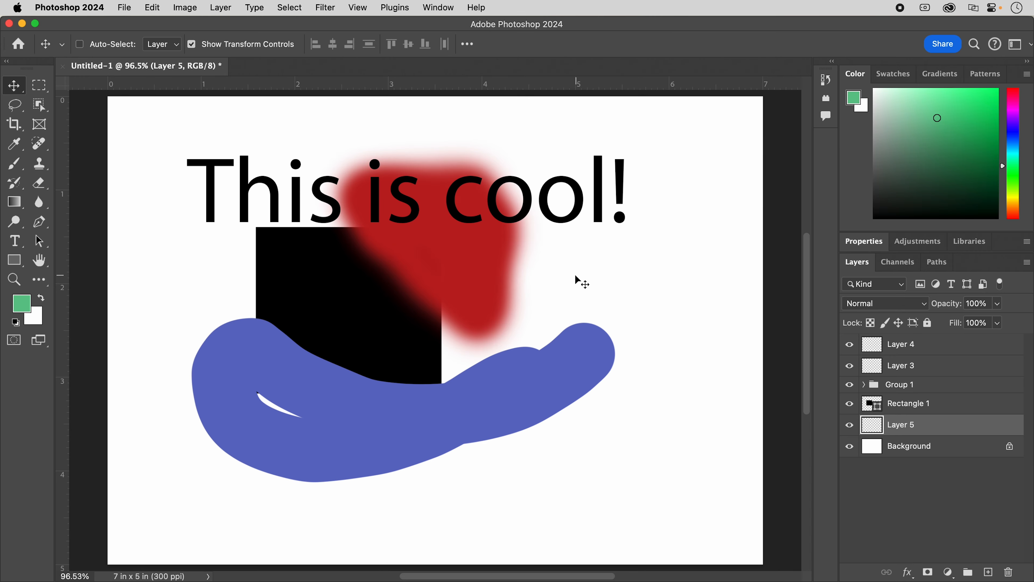
{"action": "key", "text": "b"}
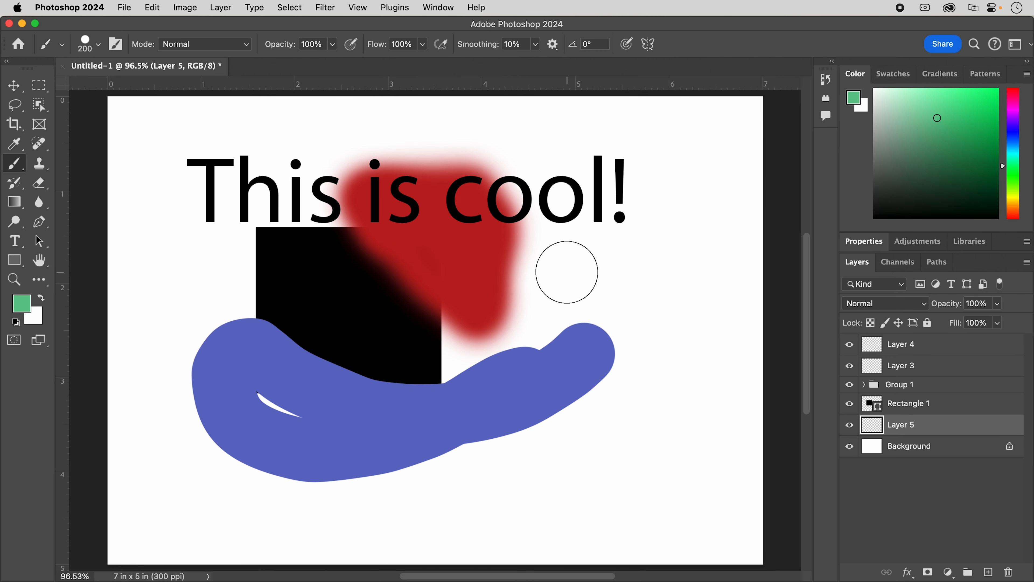
{"action": "mouse_move", "coordinate": [577, 272]}
{"action": "left_mouse_down"}
{"action": "mouse_move", "coordinate": [520, 328]}
{"action": "mouse_move", "coordinate": [465, 348]}
{"action": "mouse_move", "coordinate": [388, 362]}
{"action": "mouse_move", "coordinate": [307, 352]}
{"action": "mouse_move", "coordinate": [222, 320]}
{"action": "mouse_move", "coordinate": [187, 329]}
{"action": "mouse_move", "coordinate": [172, 378]}
{"action": "mouse_move", "coordinate": [200, 437]}
{"action": "mouse_move", "coordinate": [230, 464]}
{"action": "mouse_move", "coordinate": [291, 480]}
{"action": "mouse_move", "coordinate": [385, 475]}
{"action": "mouse_move", "coordinate": [491, 447]}
{"action": "mouse_move", "coordinate": [565, 410]}
{"action": "mouse_move", "coordinate": [592, 378]}
{"action": "mouse_move", "coordinate": [600, 312]}
{"action": "left_mouse_up"}
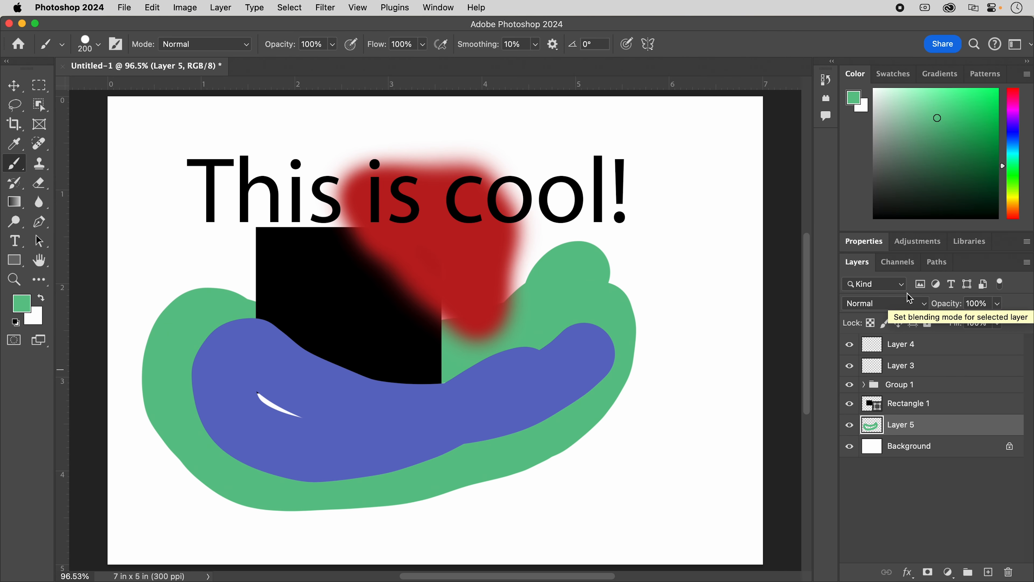
- Filter the layer list by the attribute Empty
{"action": "left_click", "coordinate": [900, 285]}
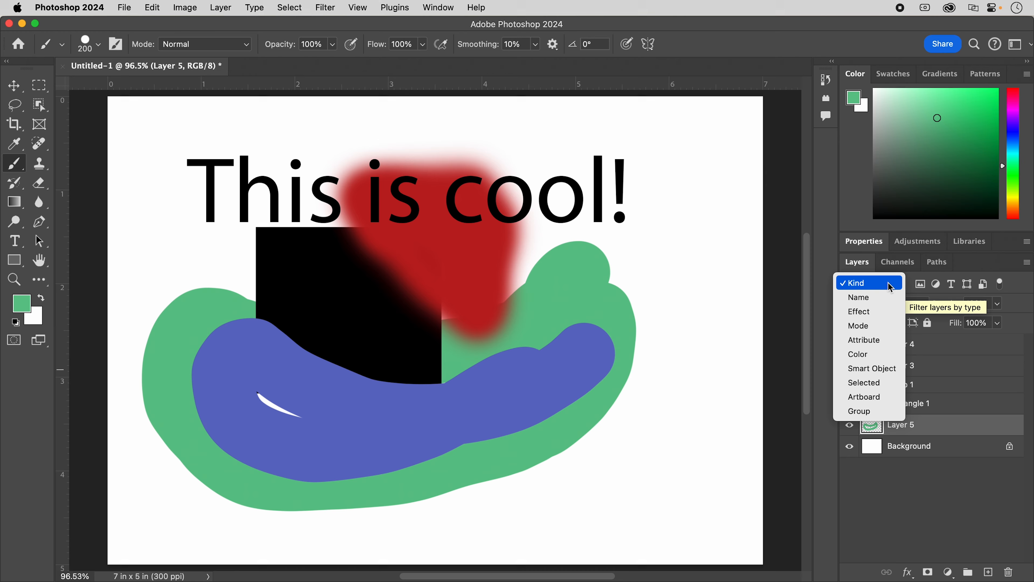
{"action": "left_click", "coordinate": [875, 341]}
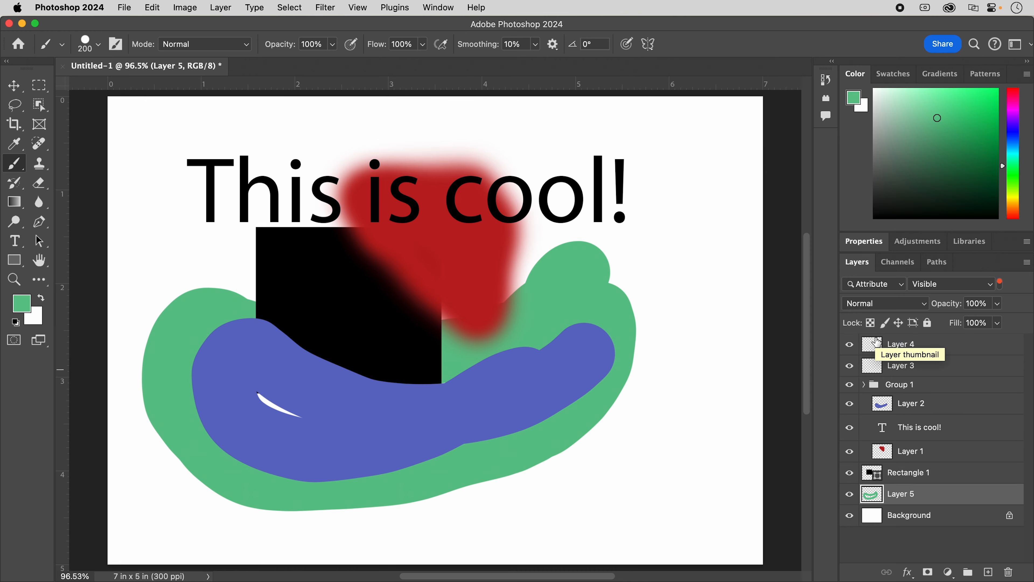
{"action": "left_click", "coordinate": [990, 284]}
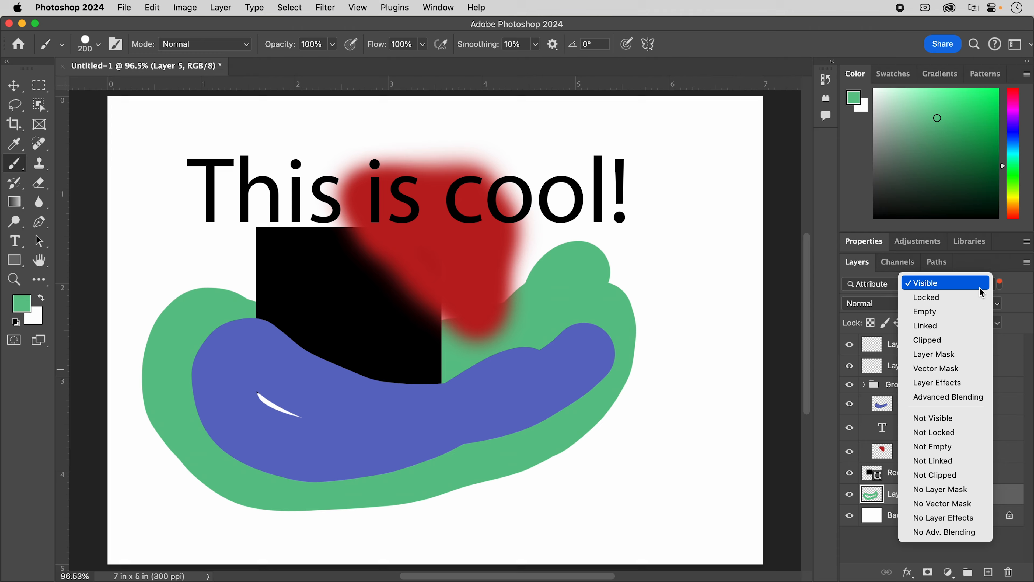
{"action": "left_click", "coordinate": [966, 312]}
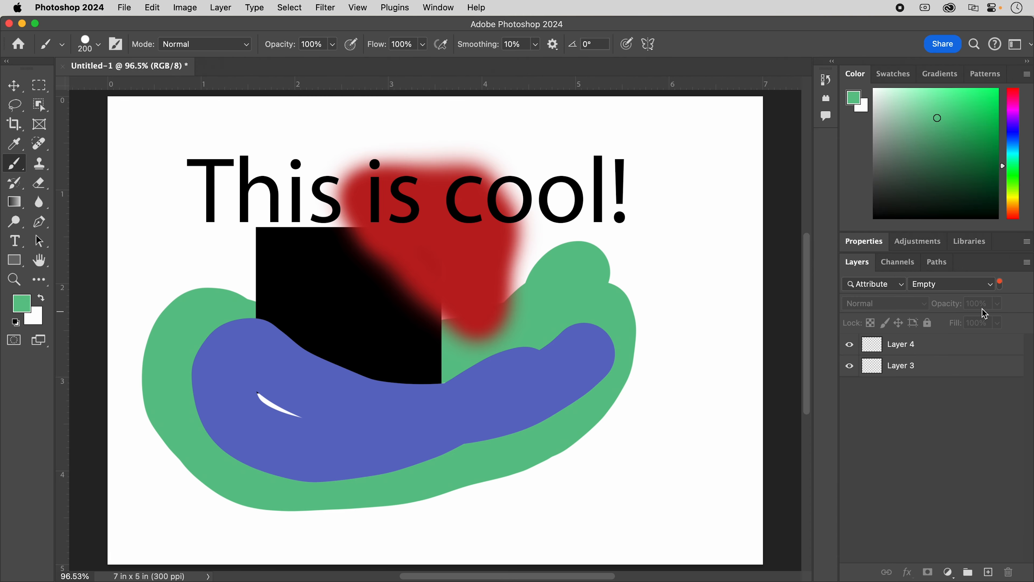
- Delete the empty layers Layer 4 and Layer 3, and set the layer filter back to Kind
{"action": "left_click", "coordinate": [932, 346]}
{"action": "left_click", "coordinate": [942, 370], "text": "shift"}
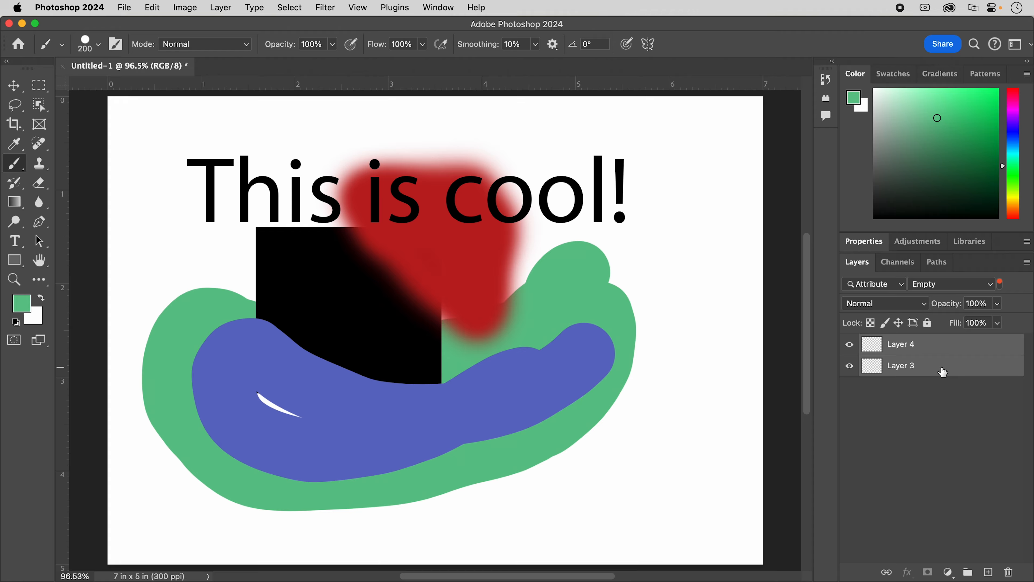
{"action": "left_click", "coordinate": [1009, 572]}
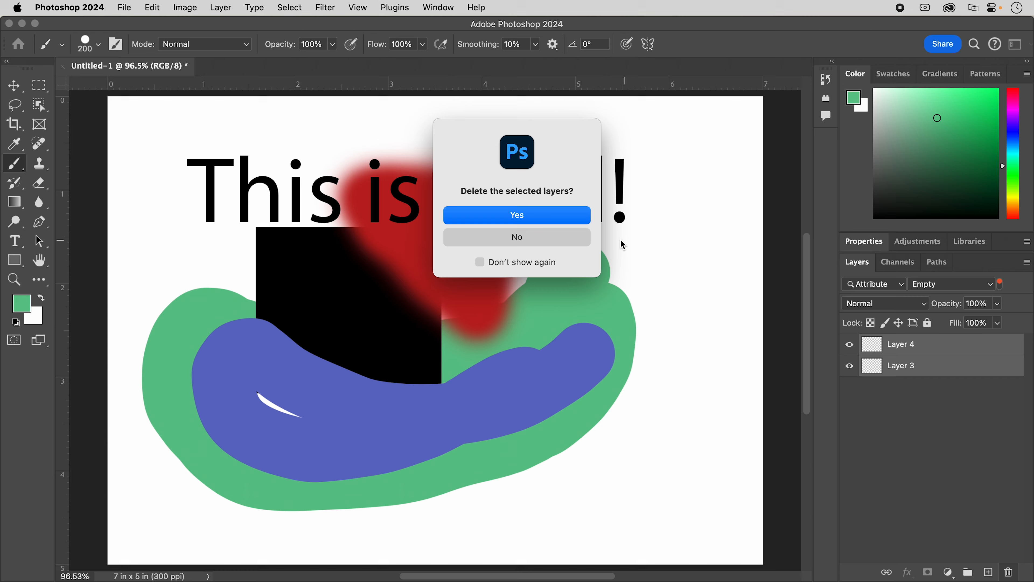
{"action": "left_click", "coordinate": [571, 219]}
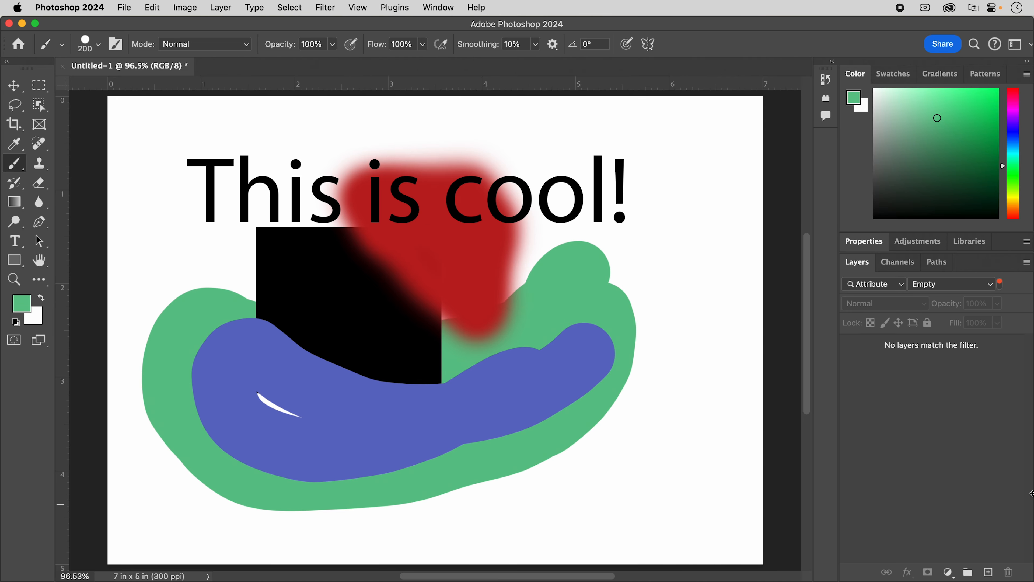
{"action": "left_click", "coordinate": [900, 291]}
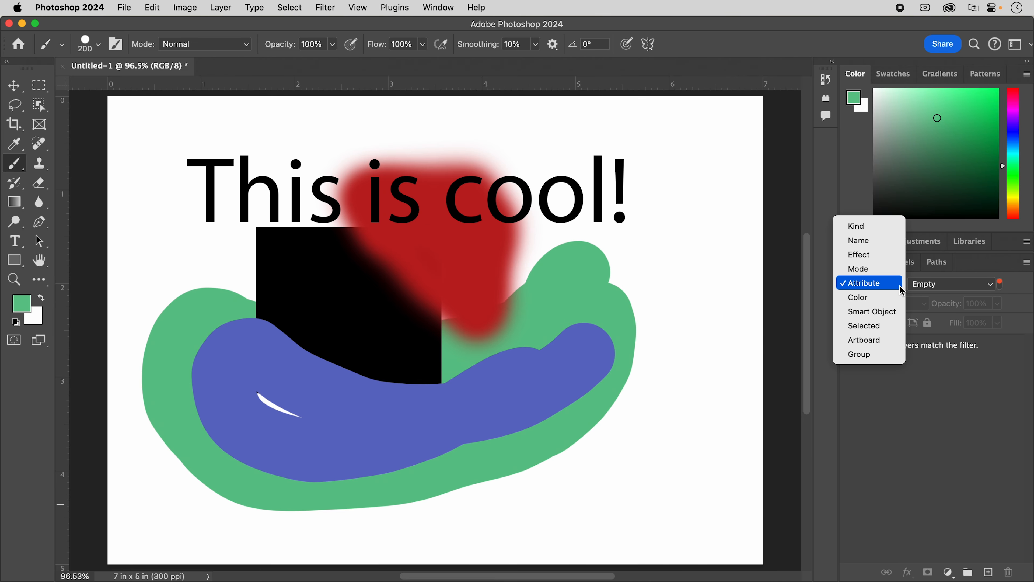
{"action": "left_click", "coordinate": [855, 225]}
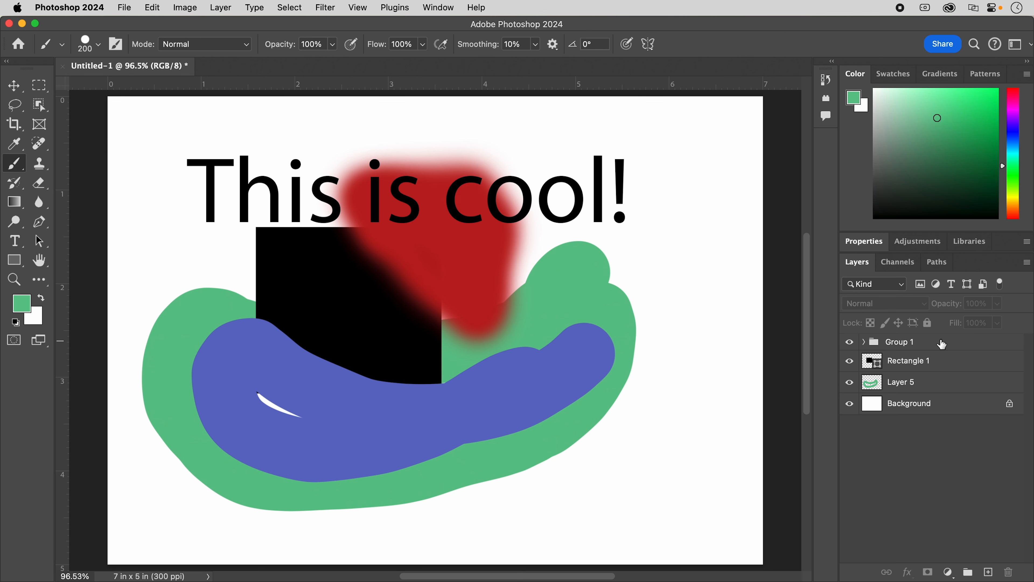
- Add a new layer above Group 1 and set the foreground color to near-black #0a0b0a
{"action": "left_click", "coordinate": [940, 343]}
{"action": "left_click", "coordinate": [988, 571]}
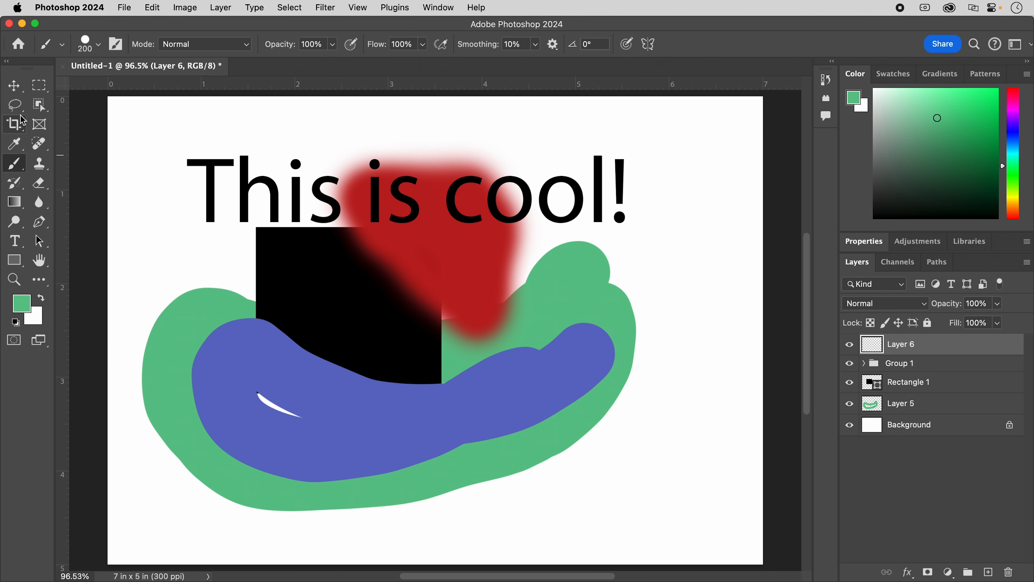
{"action": "left_click", "coordinate": [23, 308]}
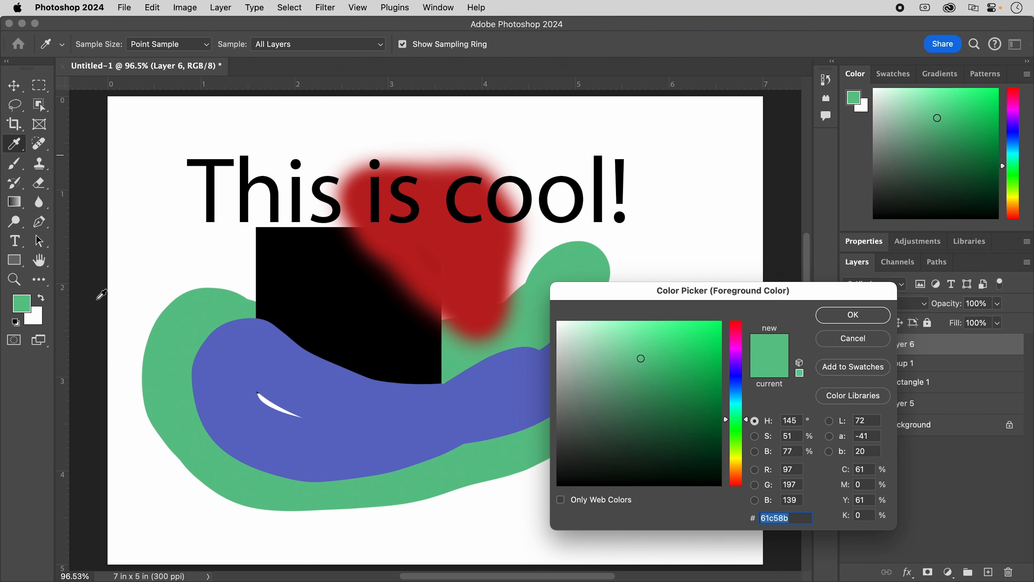
{"action": "left_click_drag", "start_coordinate": [627, 436], "coordinate": [578, 479]}
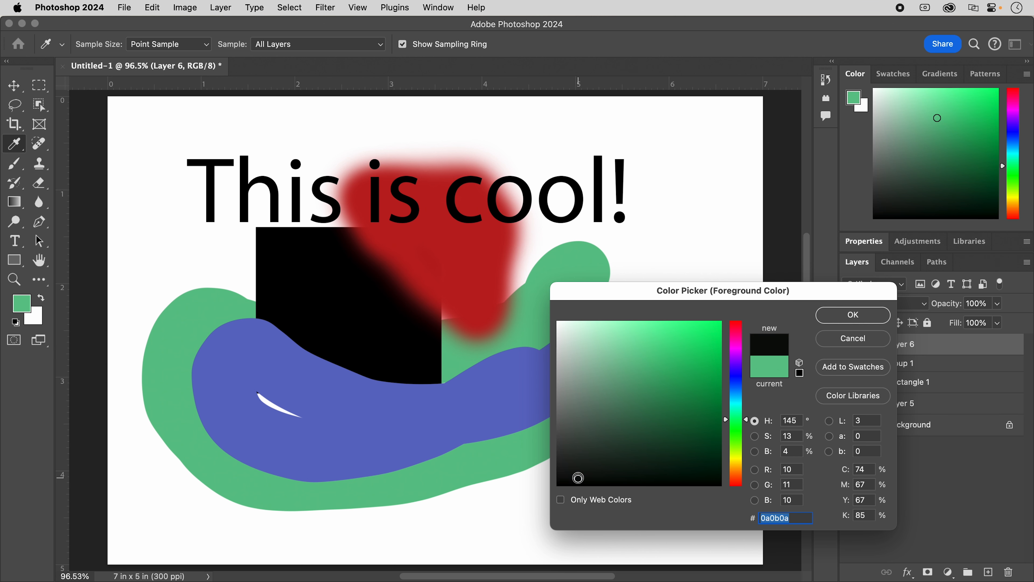
{"action": "left_click", "coordinate": [852, 315]}
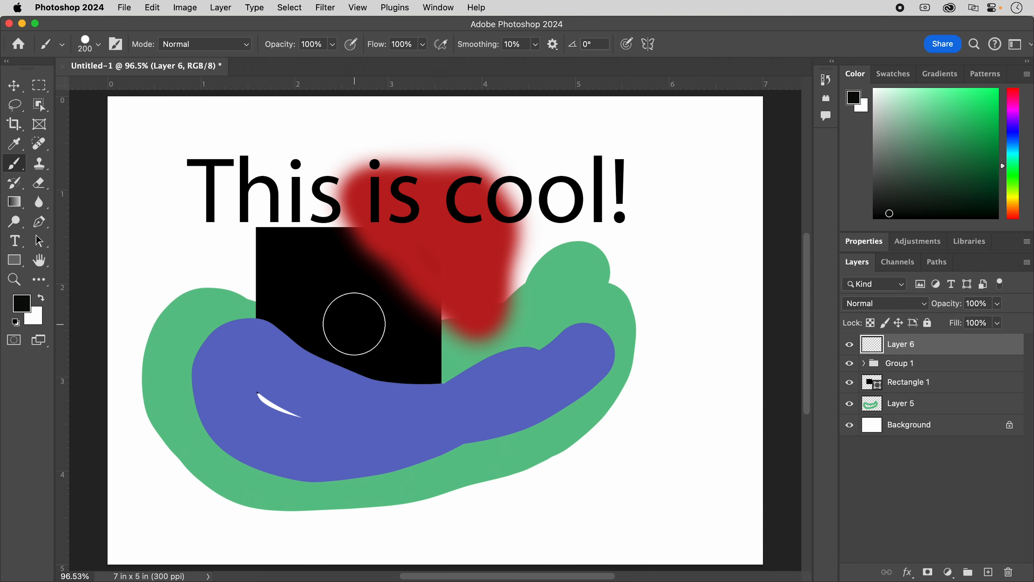
- Reduce the brush size to 100 and paint a wavy vertical stroke on Layer 6 from the red shape down past the green one
{"action": "key", "text": "bracketleft"}
{"action": "key", "text": "bracketleft"}
{"action": "key", "text": "bracketleft"}
{"action": "key", "text": "bracketleft"}
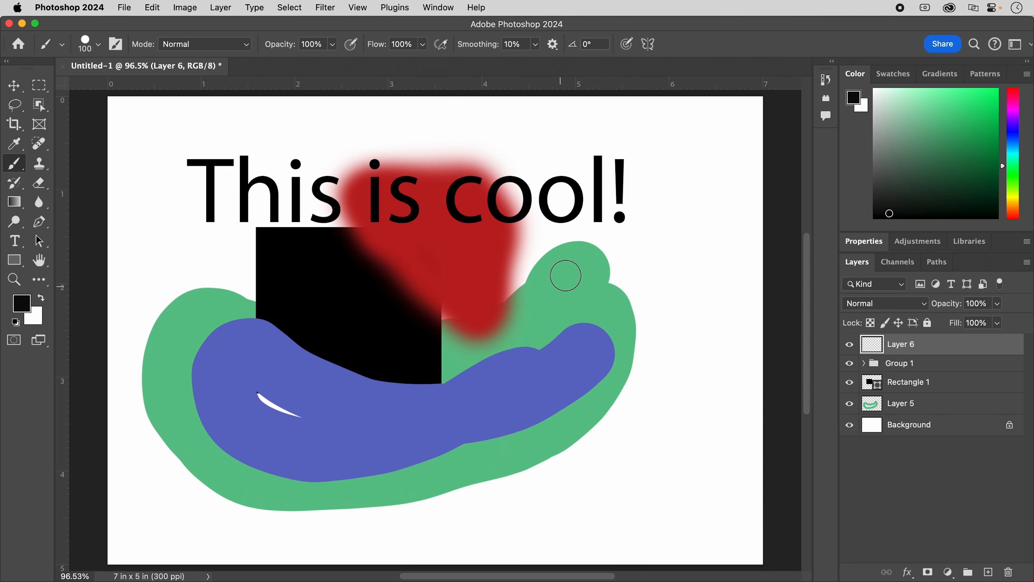
{"action": "left_click", "coordinate": [486, 270]}
{"action": "mouse_move", "coordinate": [485, 270]}
{"action": "left_mouse_down"}
{"action": "mouse_move", "coordinate": [517, 289]}
{"action": "mouse_move", "coordinate": [528, 320]}
{"action": "mouse_move", "coordinate": [506, 387]}
{"action": "mouse_move", "coordinate": [533, 470]}
{"action": "mouse_move", "coordinate": [508, 528]}
{"action": "left_mouse_up"}
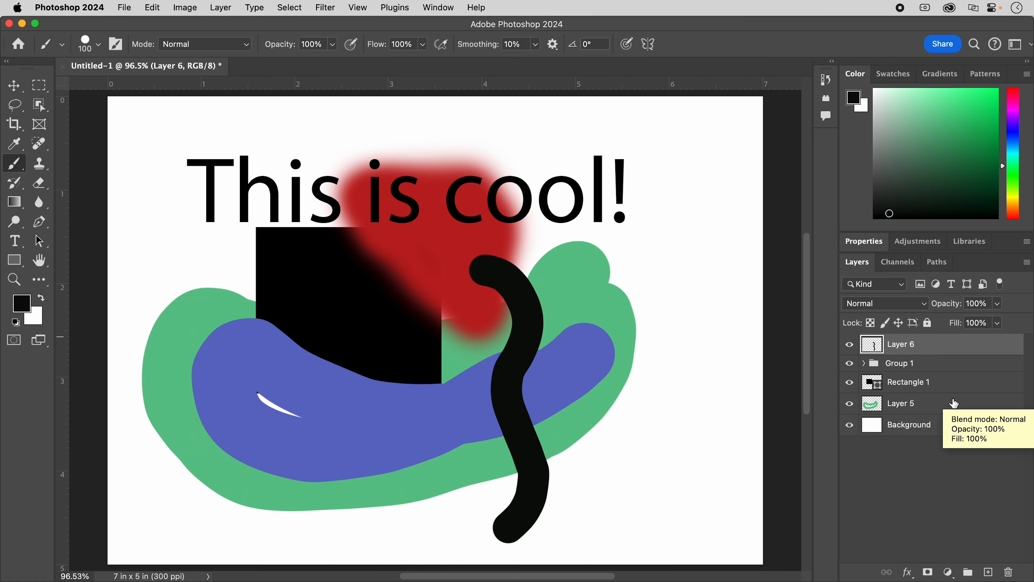
- Try grouping Layer 6 with Layer 5, and undo the grouping while keeping both layers selected
{"action": "left_click", "coordinate": [936, 403], "text": "super"}
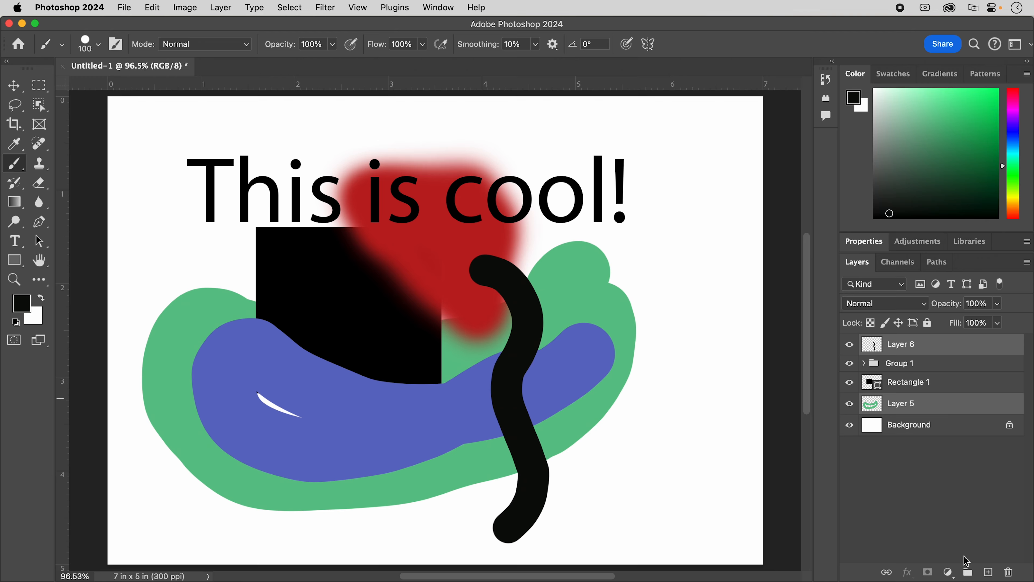
{"action": "left_click", "coordinate": [967, 573]}
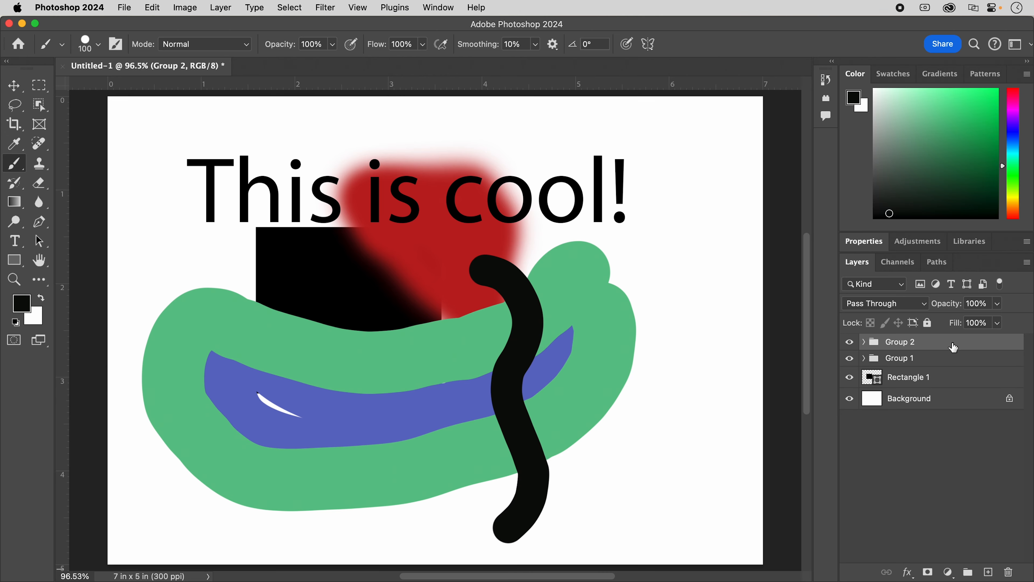
{"action": "key", "text": "super+z"}
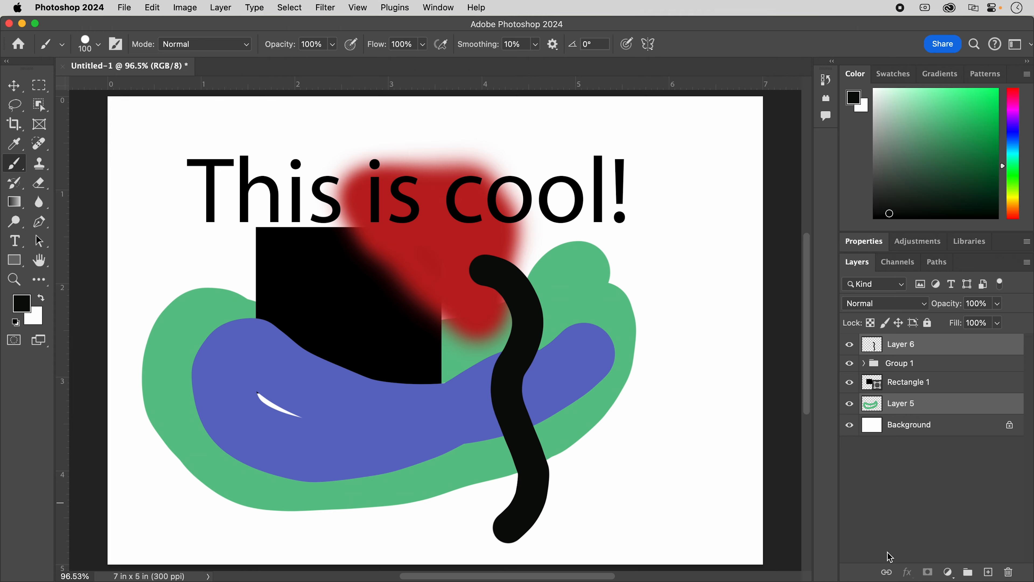
- Link Layer 6 and Layer 5, and check their link markers by switching the selection between Group 1 and Layer 6
{"action": "left_click", "coordinate": [888, 573]}
{"action": "left_click", "coordinate": [938, 367]}
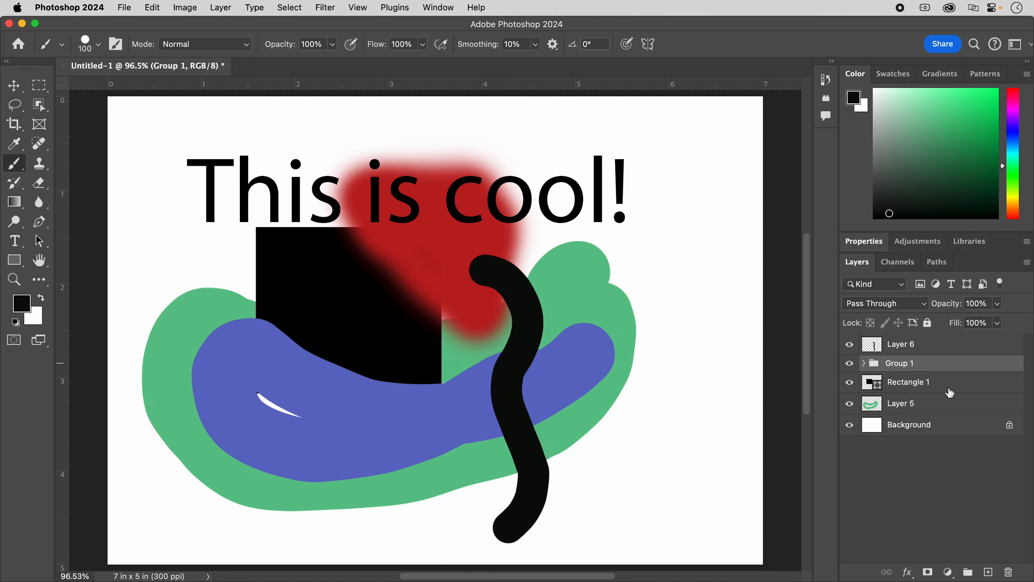
{"action": "left_click", "coordinate": [940, 346]}
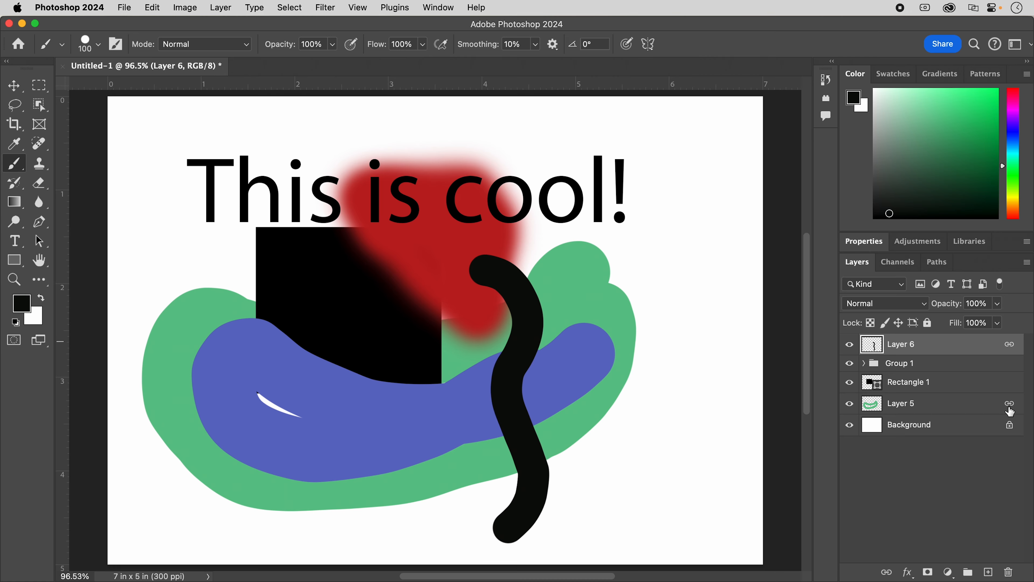
{"action": "left_click", "coordinate": [928, 366]}
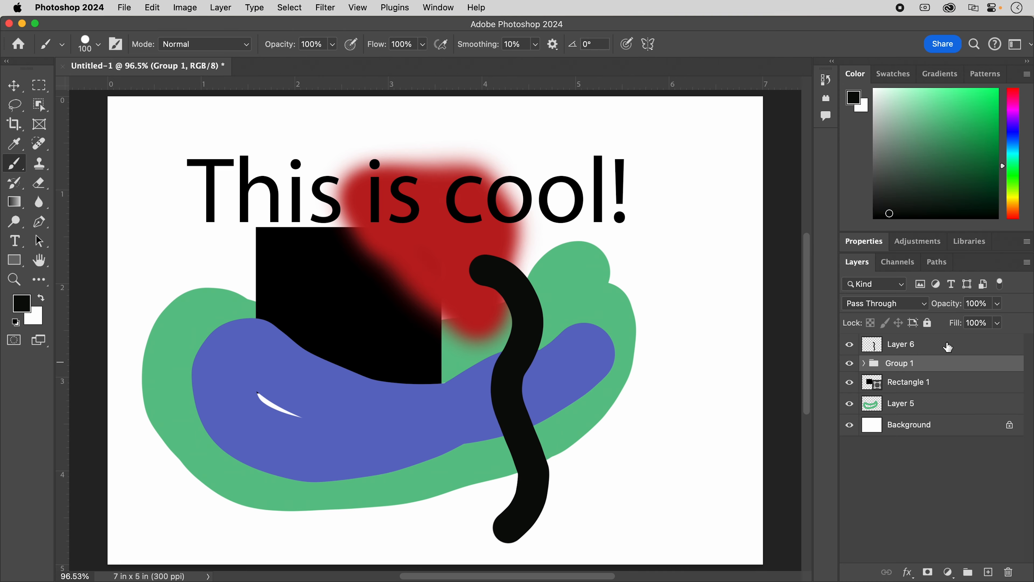
{"action": "left_click", "coordinate": [961, 346]}
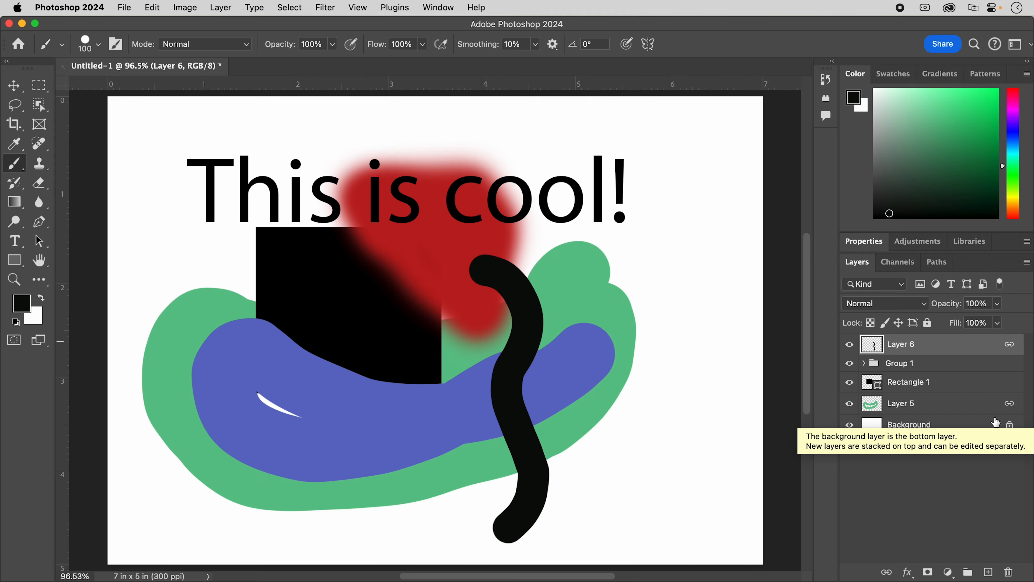
- Scale the linked Layer 6 and Layer 5 together to 94.19%, shift them slightly within the canvas, and apply the transform
{"action": "left_click", "coordinate": [14, 86]}
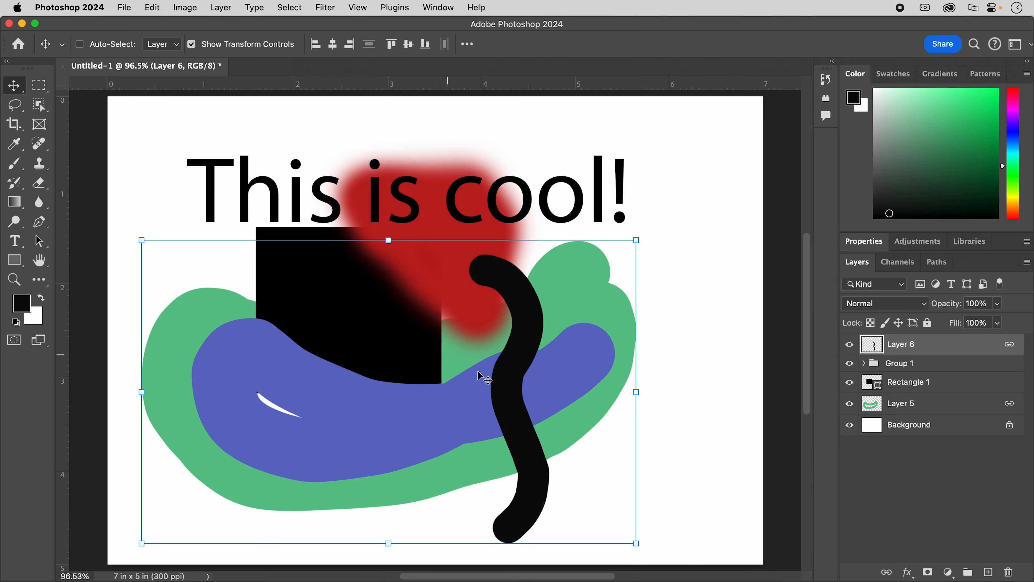
{"action": "mouse_move", "coordinate": [345, 362]}
{"action": "left_mouse_down"}
{"action": "mouse_move", "coordinate": [378, 361]}
{"action": "mouse_move", "coordinate": [381, 339]}
{"action": "mouse_move", "coordinate": [341, 347]}
{"action": "mouse_move", "coordinate": [363, 367]}
{"action": "left_mouse_up"}
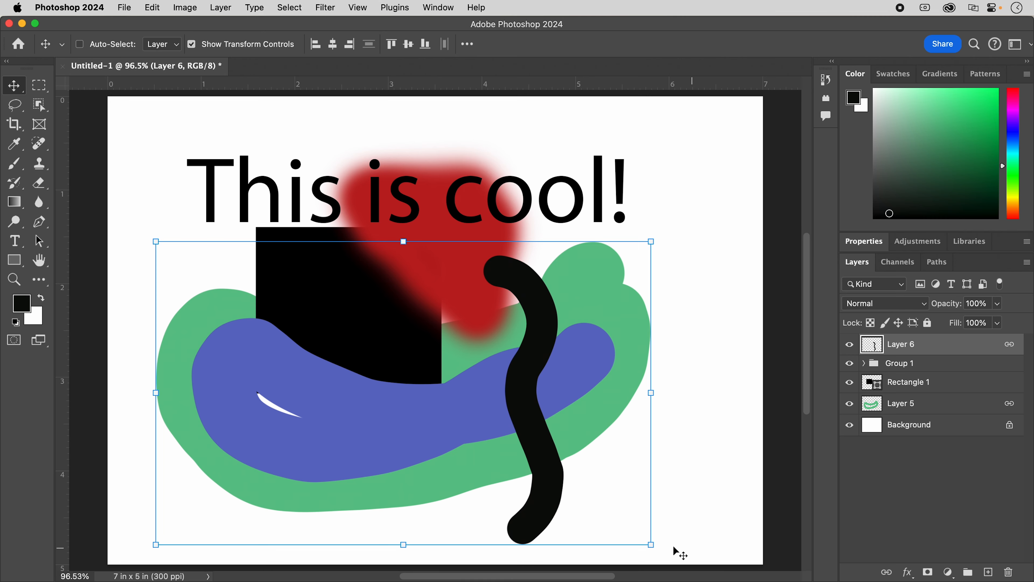
{"action": "left_click_drag", "start_coordinate": [650, 544], "coordinate": [629, 516]}
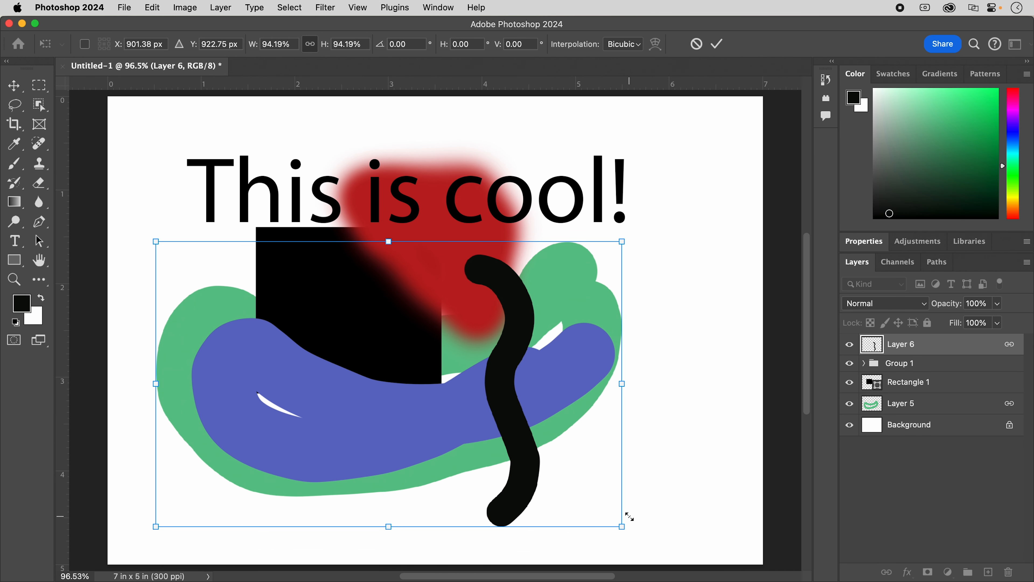
{"action": "left_click_drag", "start_coordinate": [569, 296], "coordinate": [583, 304]}
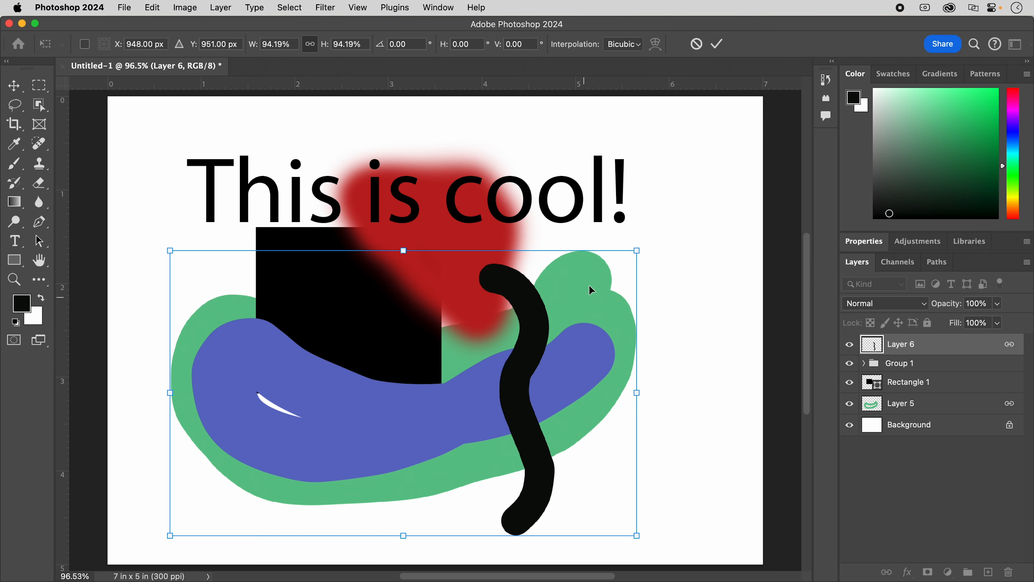
{"action": "left_click", "coordinate": [718, 44]}
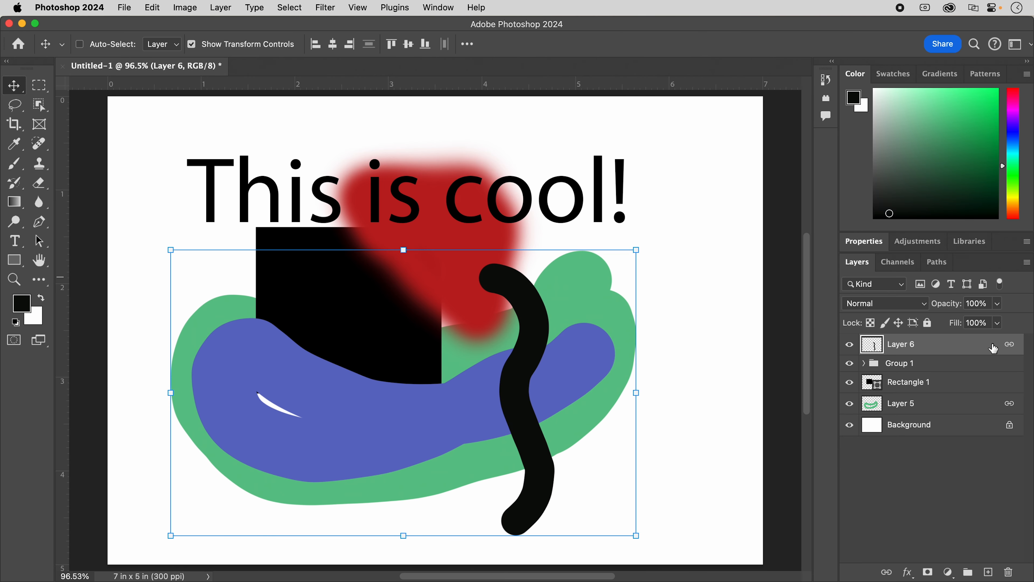